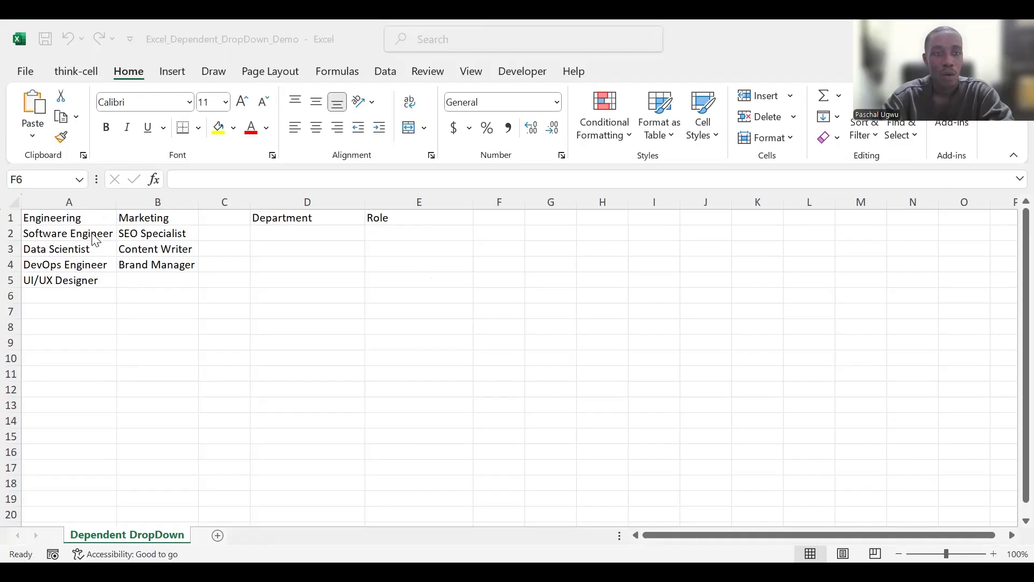
- Name the range A2:A5, containing the engineering roles, as Engineering
left_click(96, 240)
left_click_drag(96, 242, 85, 287)
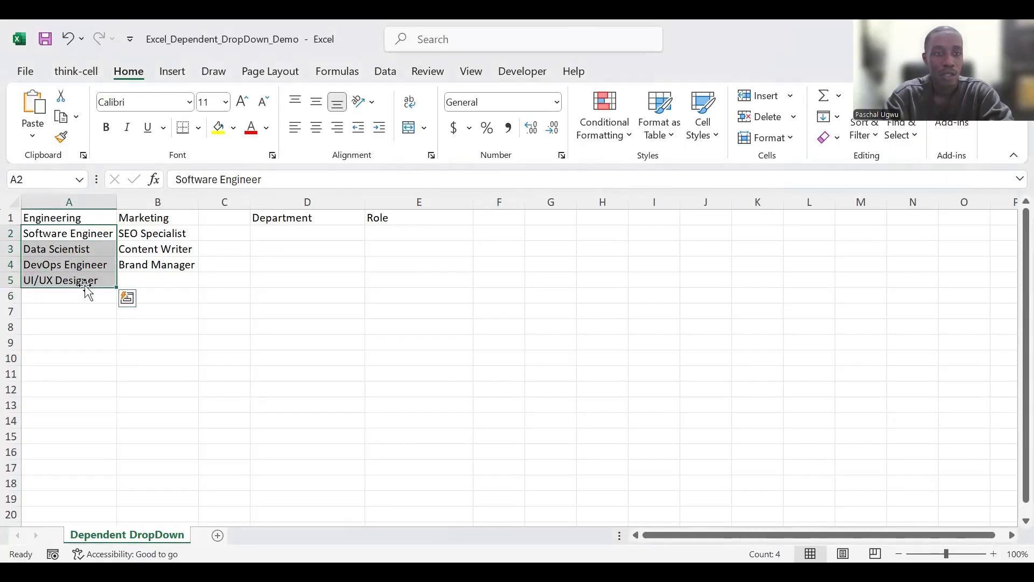
left_click(40, 177)
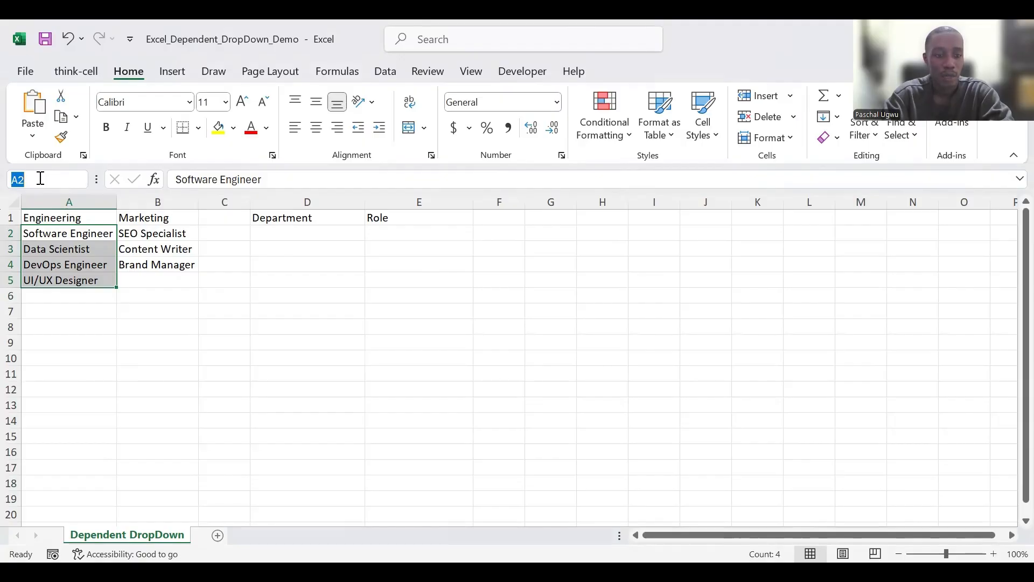
type("Eng")
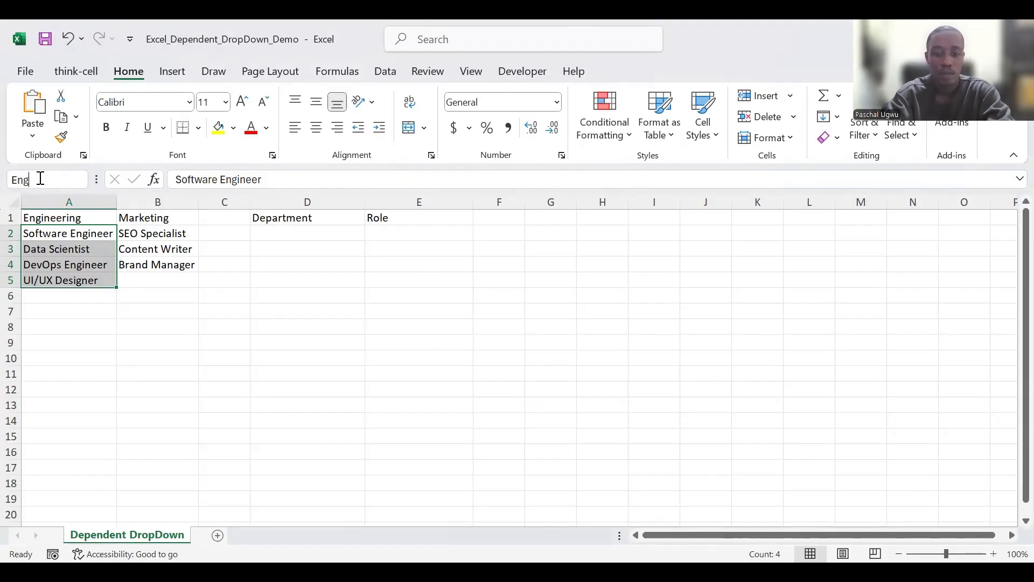
type("ineering")
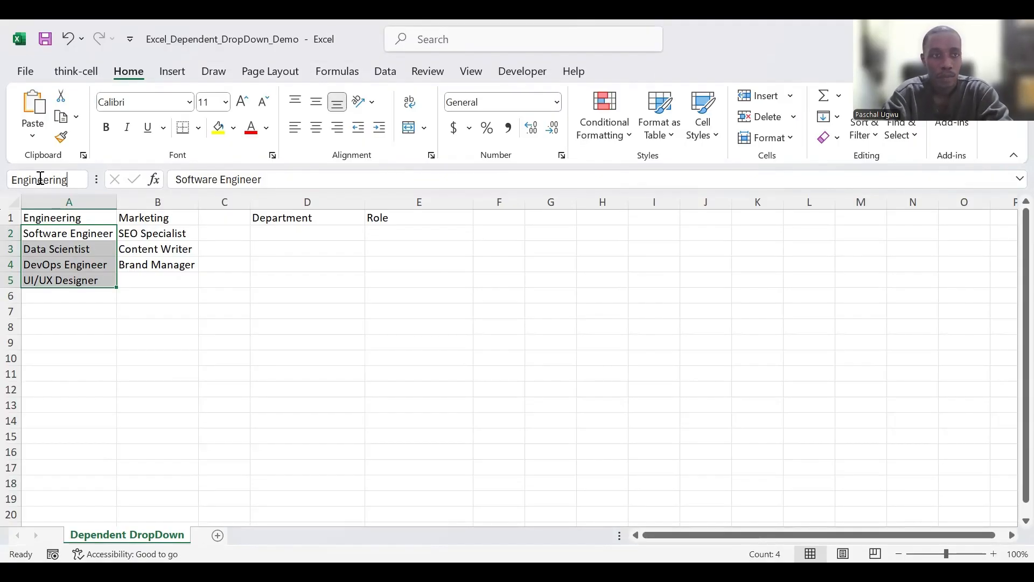
key("Return")
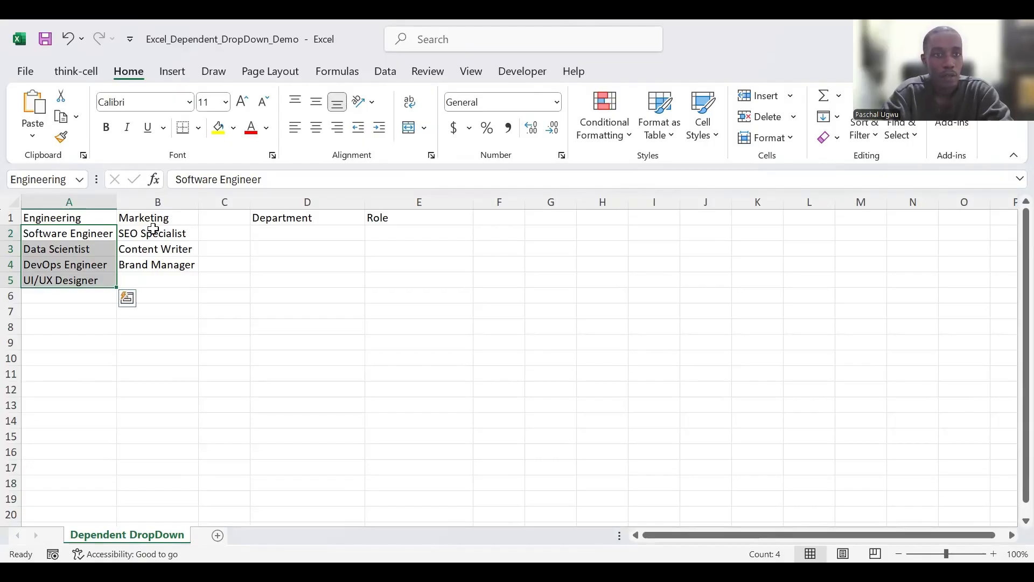
- Name the range B2:B4, containing the marketing roles, as Marketing
left_click_drag(154, 229, 156, 266)
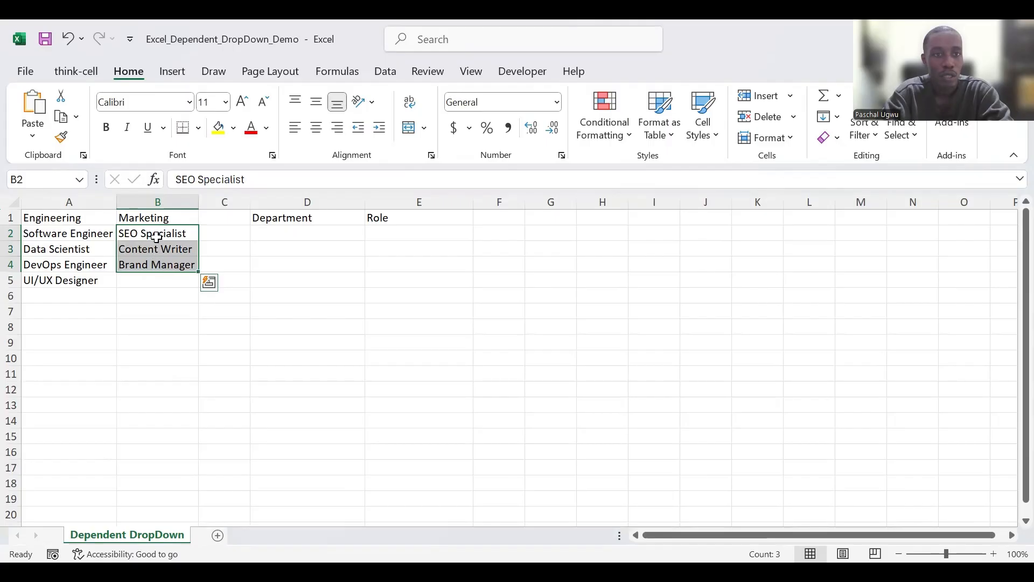
left_click(33, 177)
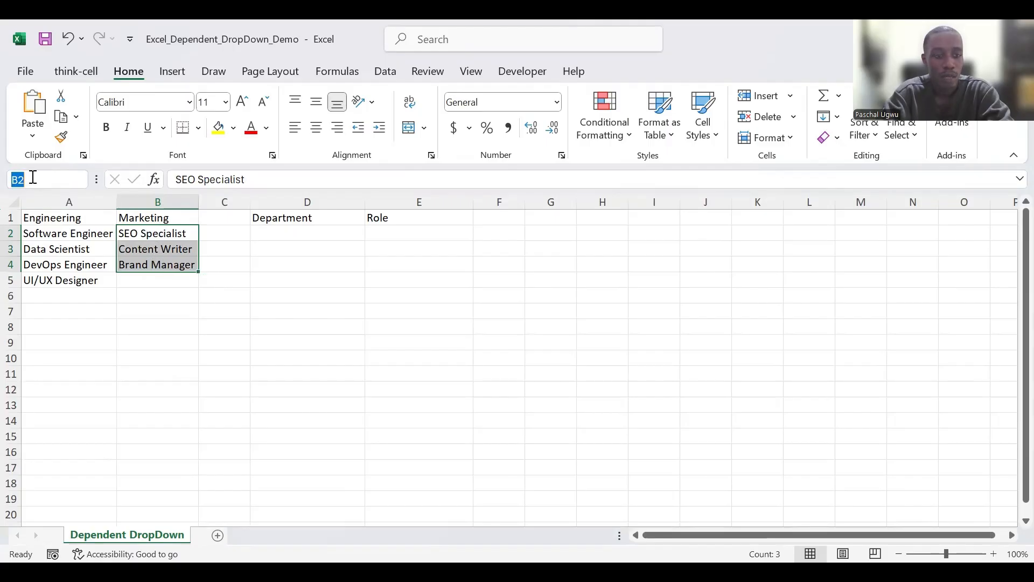
type("Mark")
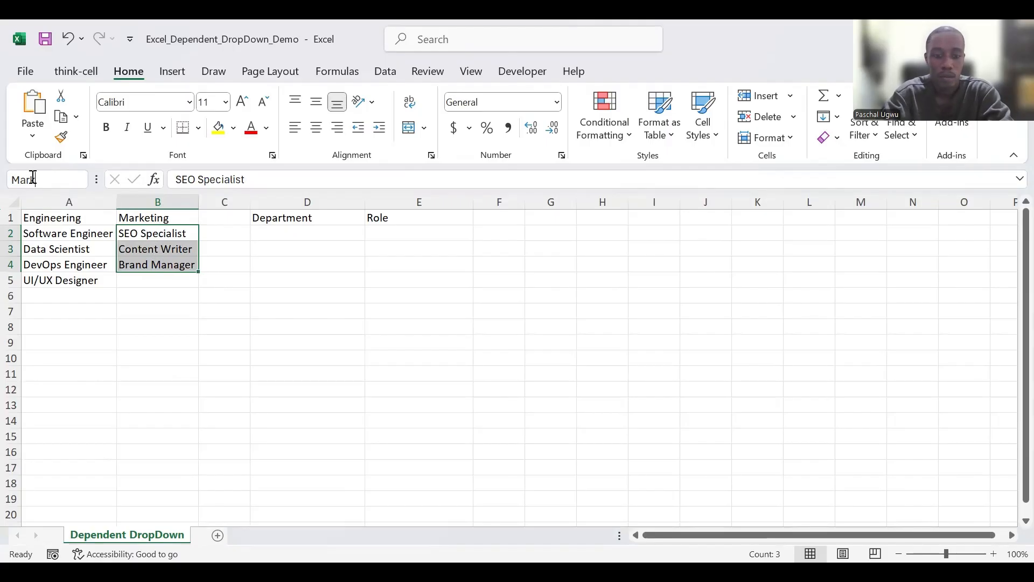
type("eting")
key("Return")
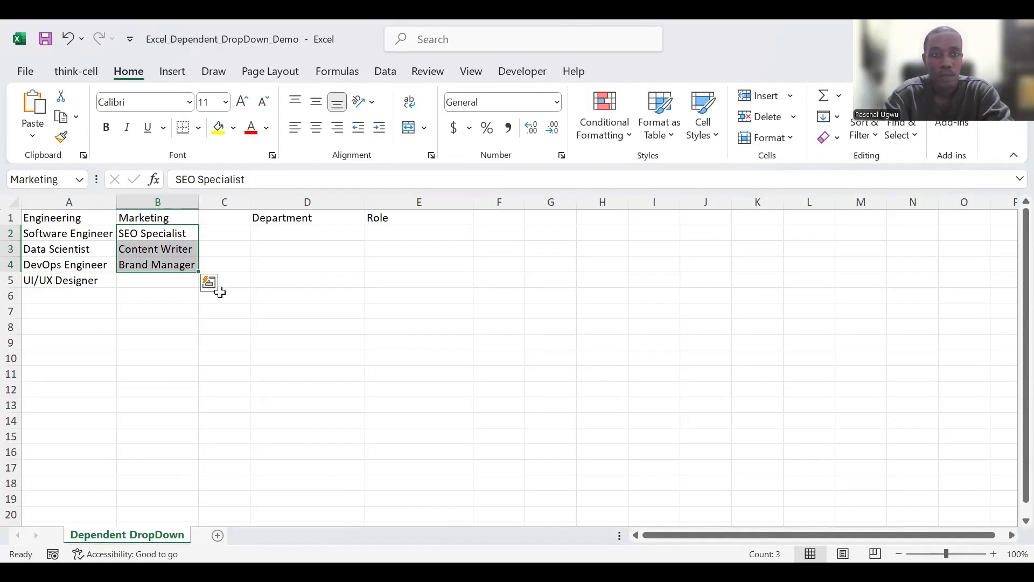
- Start a data validation rule for cell D2 under Department and set it to allow a List
left_click(286, 244)
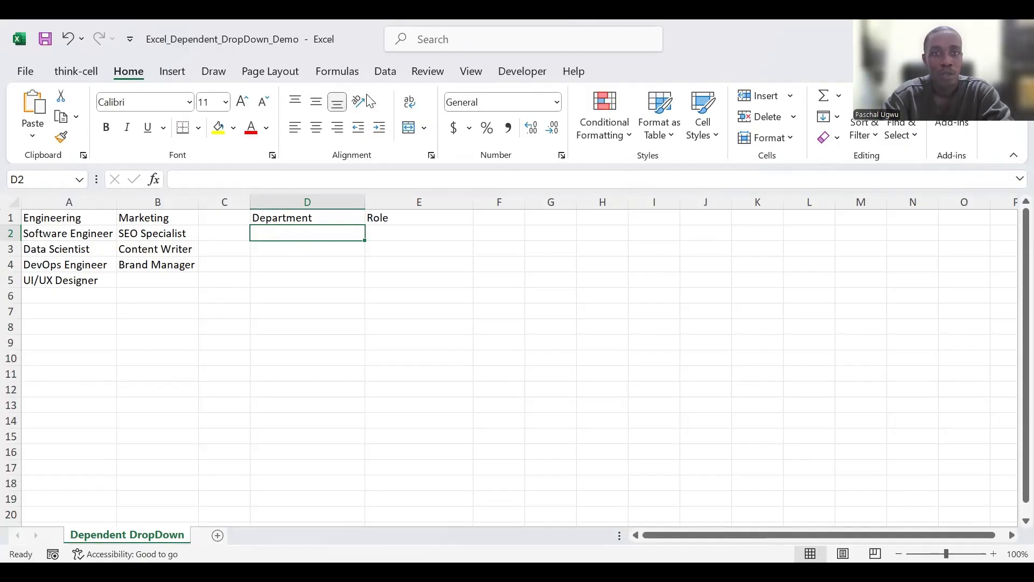
left_click(385, 72)
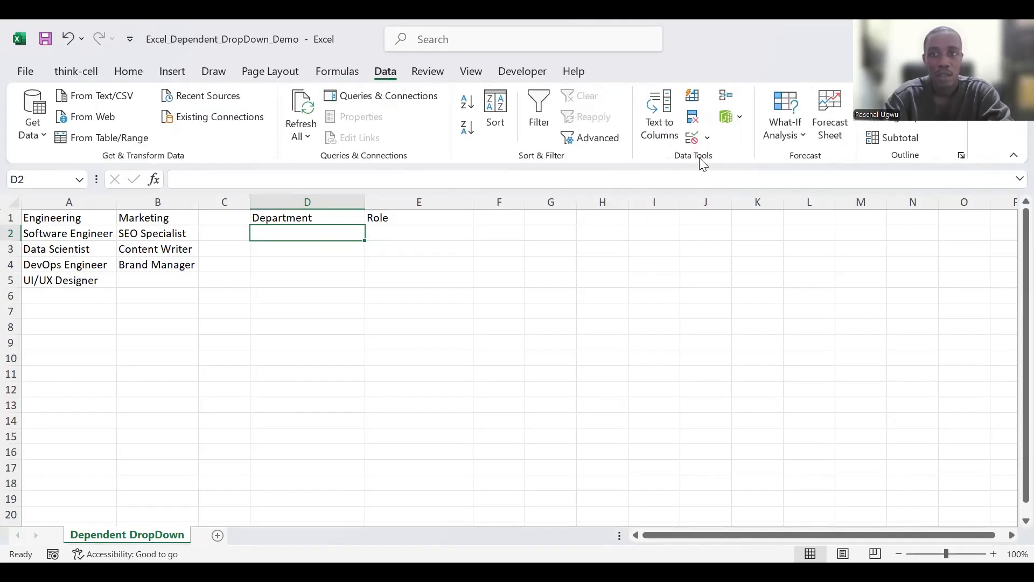
left_click(702, 138)
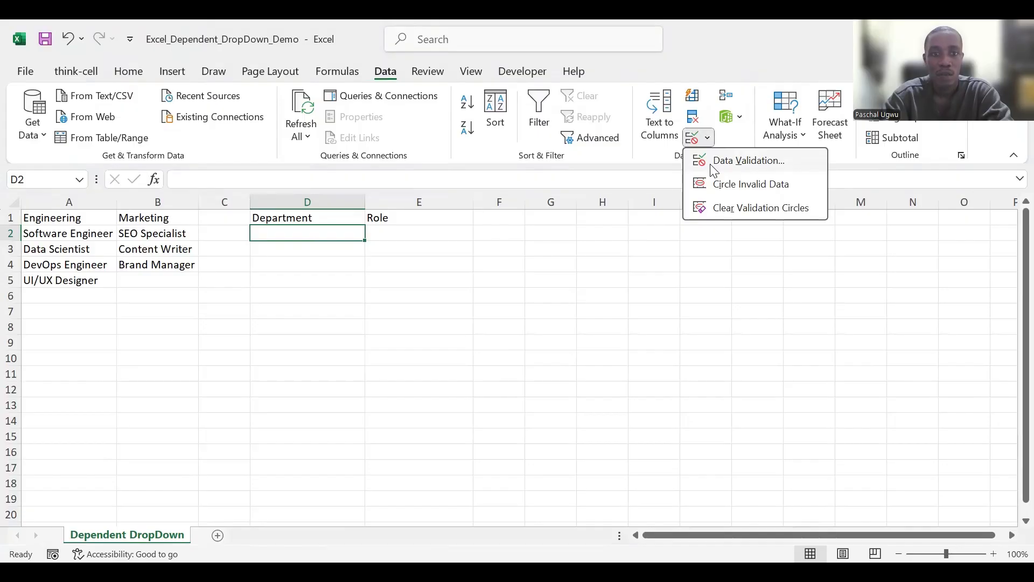
left_click(748, 161)
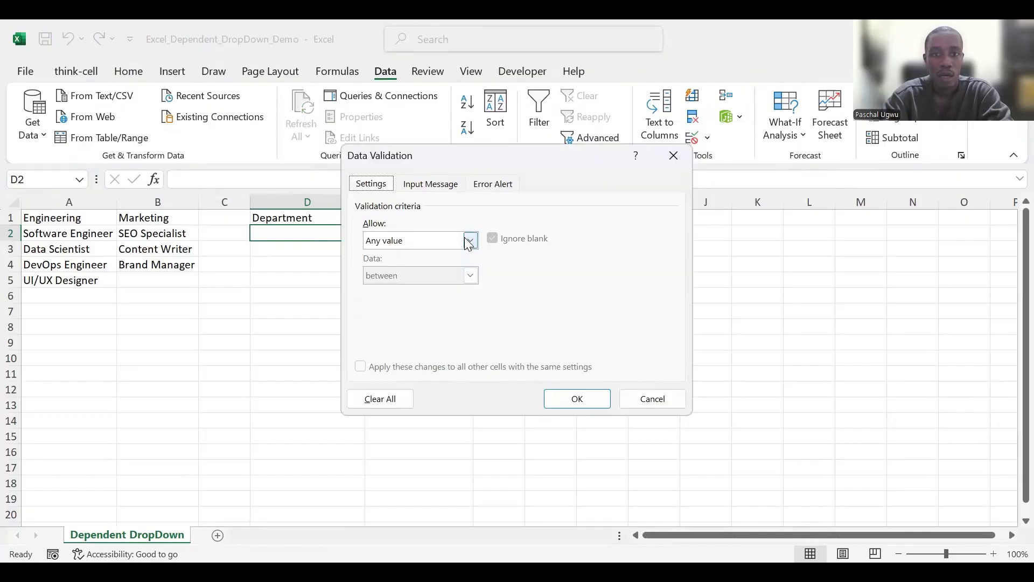
left_click(469, 241)
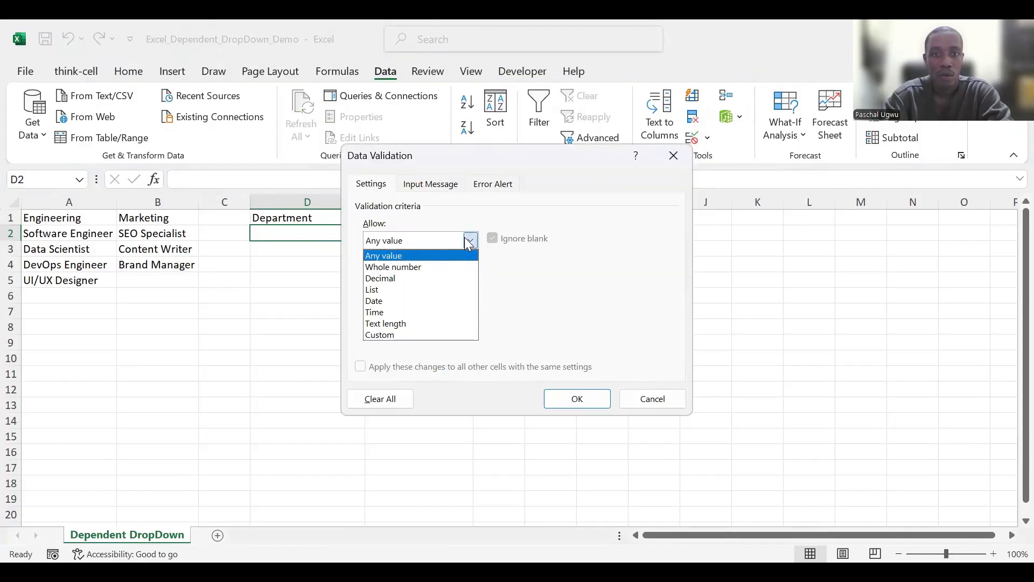
left_click(414, 291)
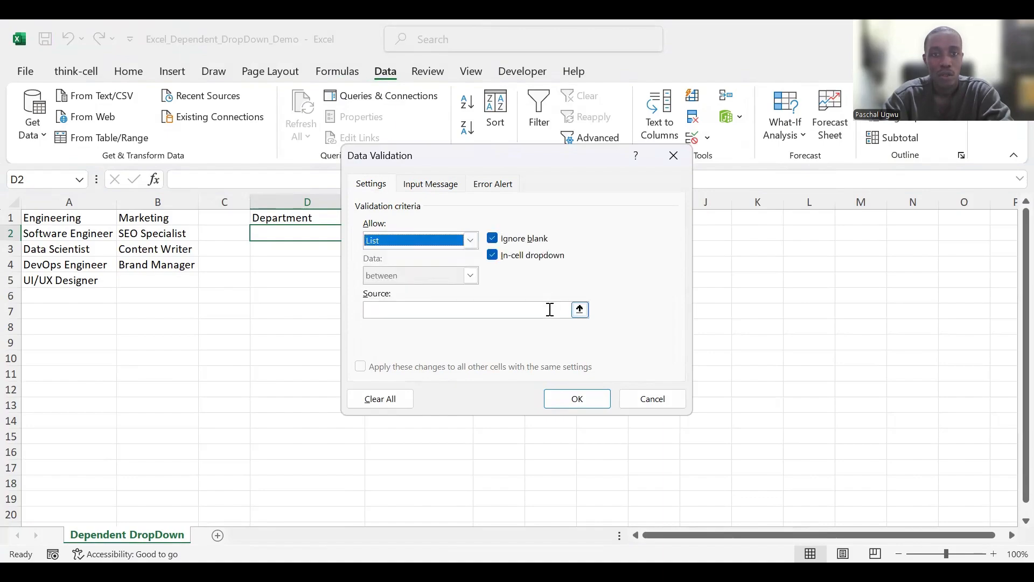
- Set the Department list's source to the headers =$A$1:$B$1 and apply the validation rule
left_click(572, 310)
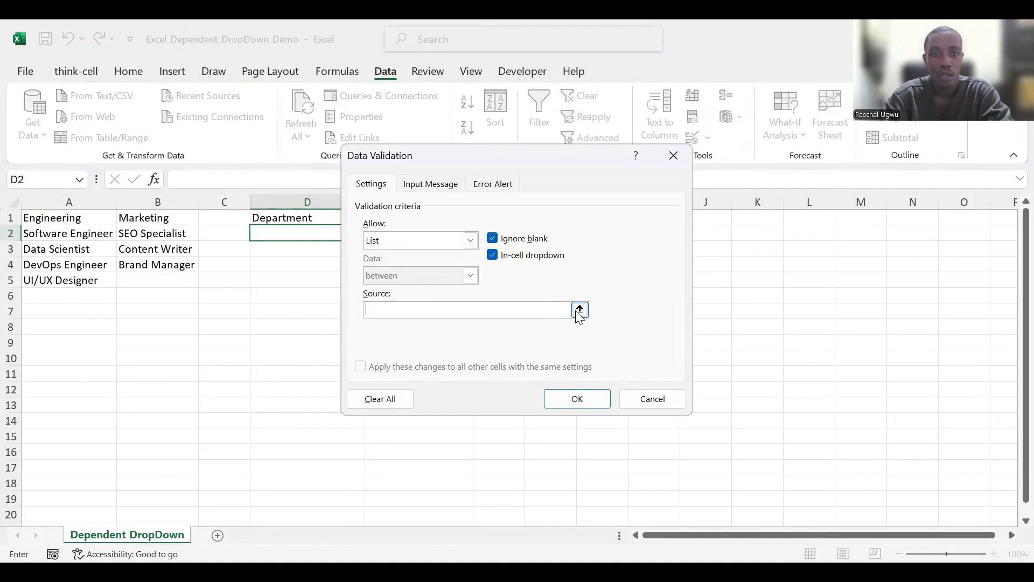
left_click(579, 310)
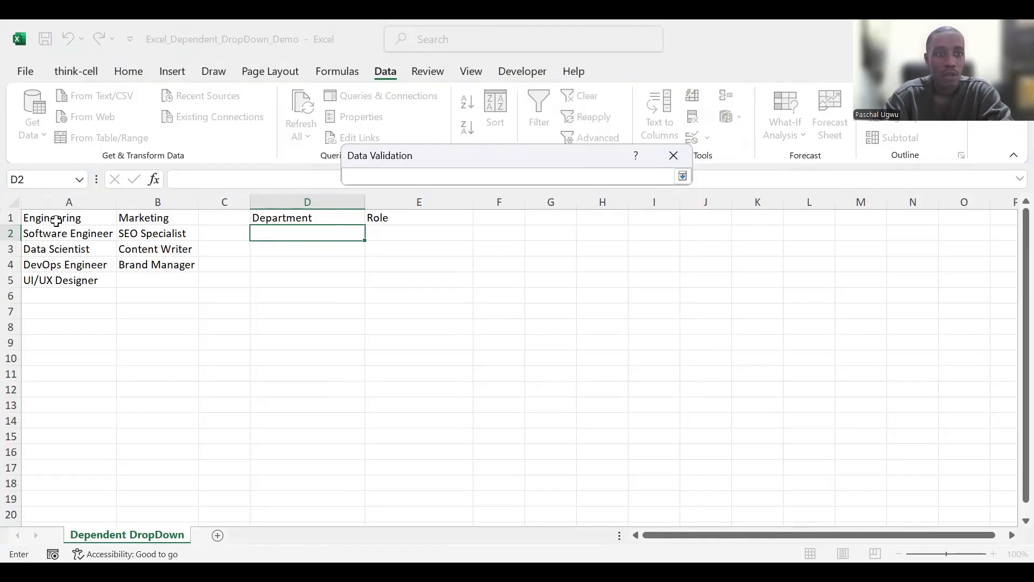
left_click_drag(56, 221, 183, 220)
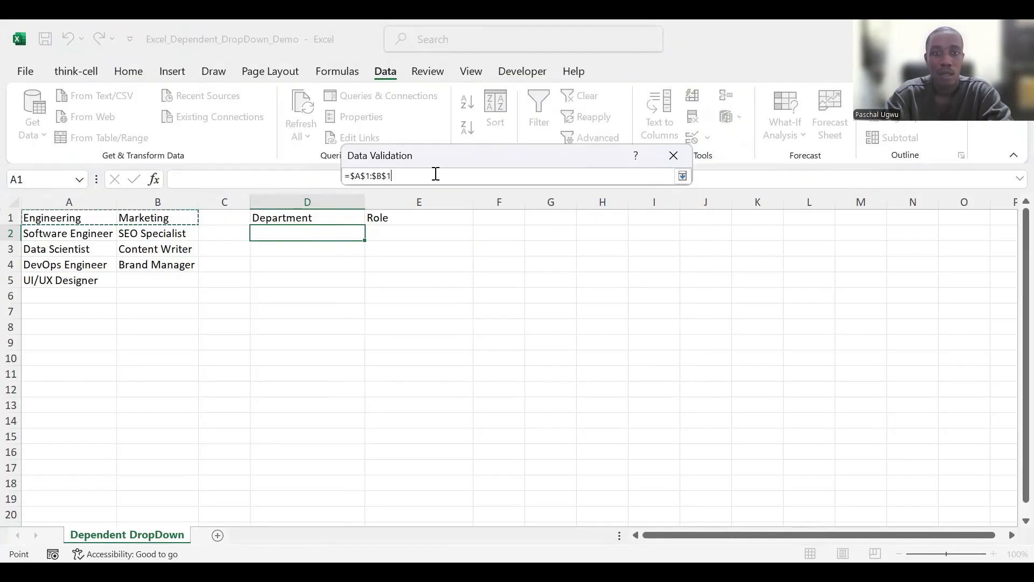
key("Return")
left_click(578, 398)
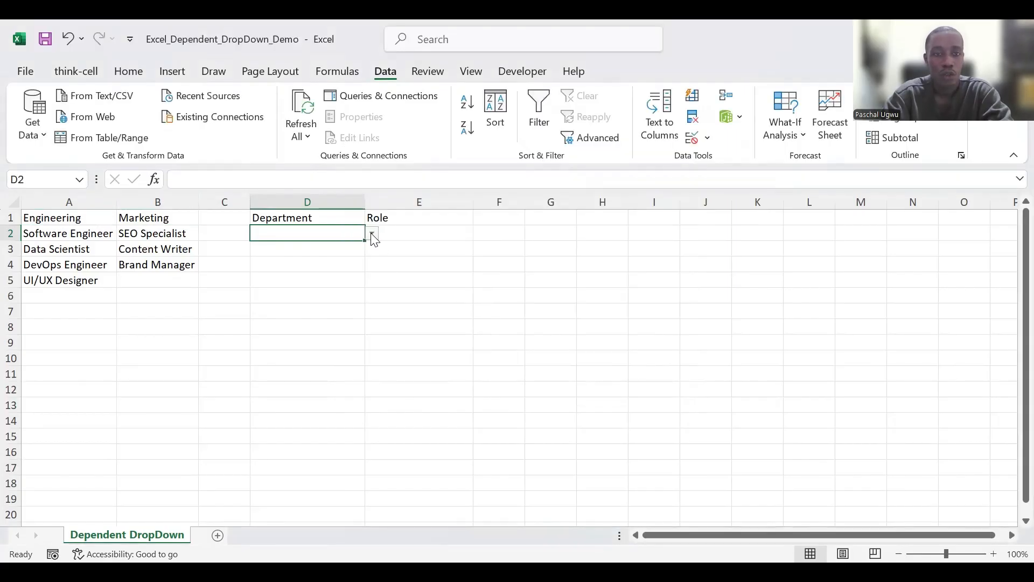
- Choose Engineering from the Department drop-down in cell D2
left_click(372, 233)
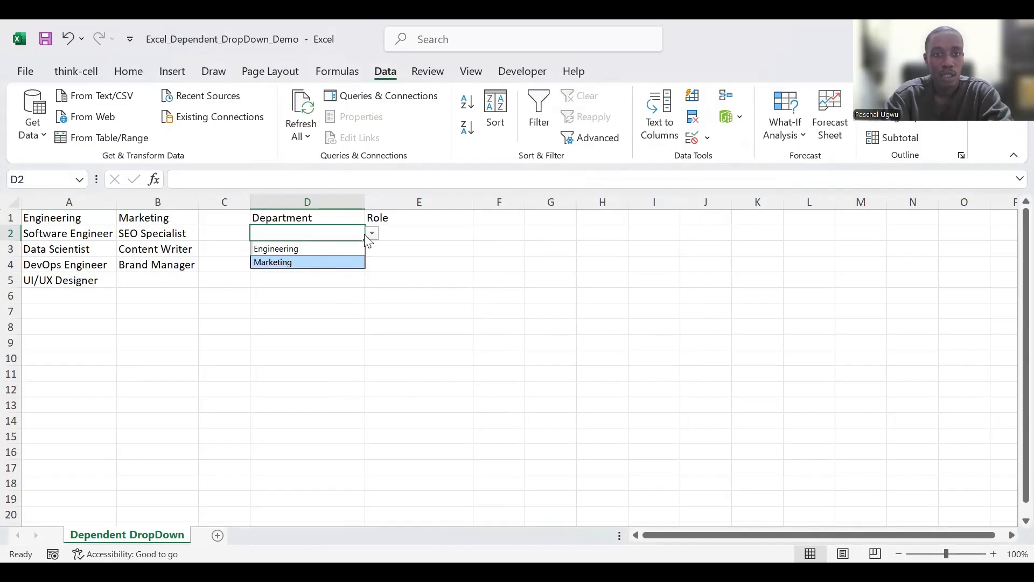
left_click(372, 234)
left_click(343, 247)
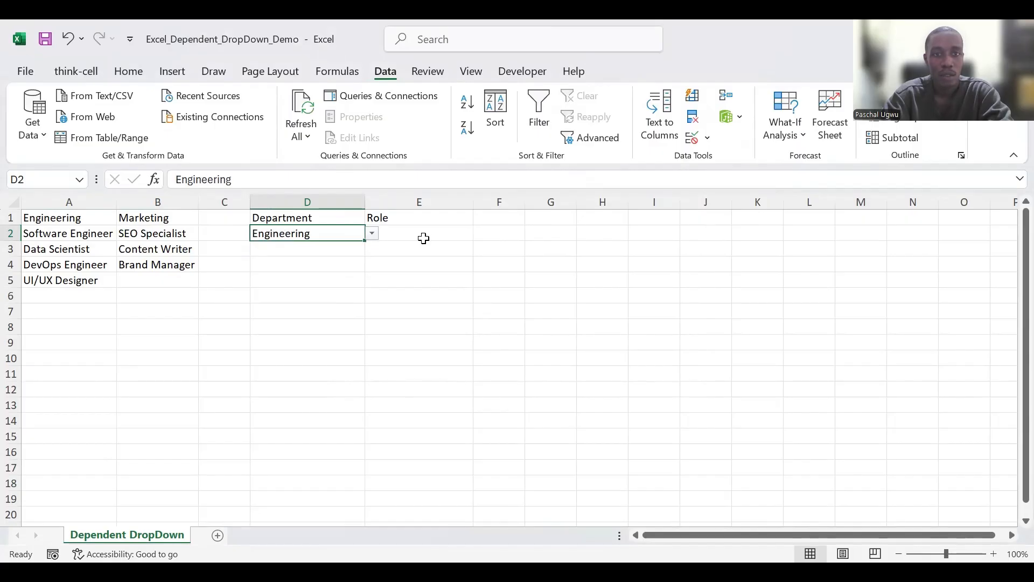
- Start a data validation rule for cell E2 under Role and set it to allow a List
left_click(424, 239)
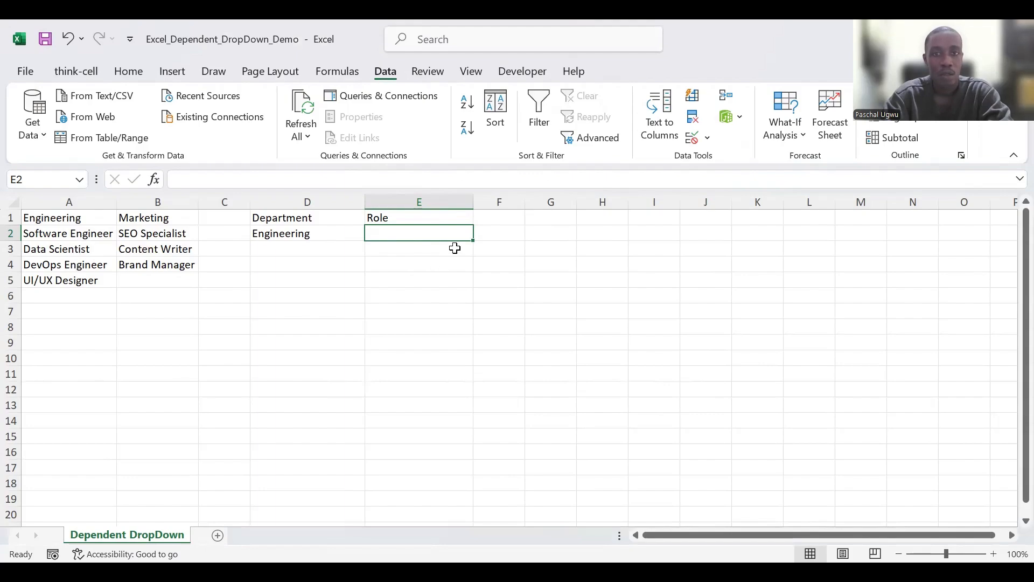
left_click(707, 138)
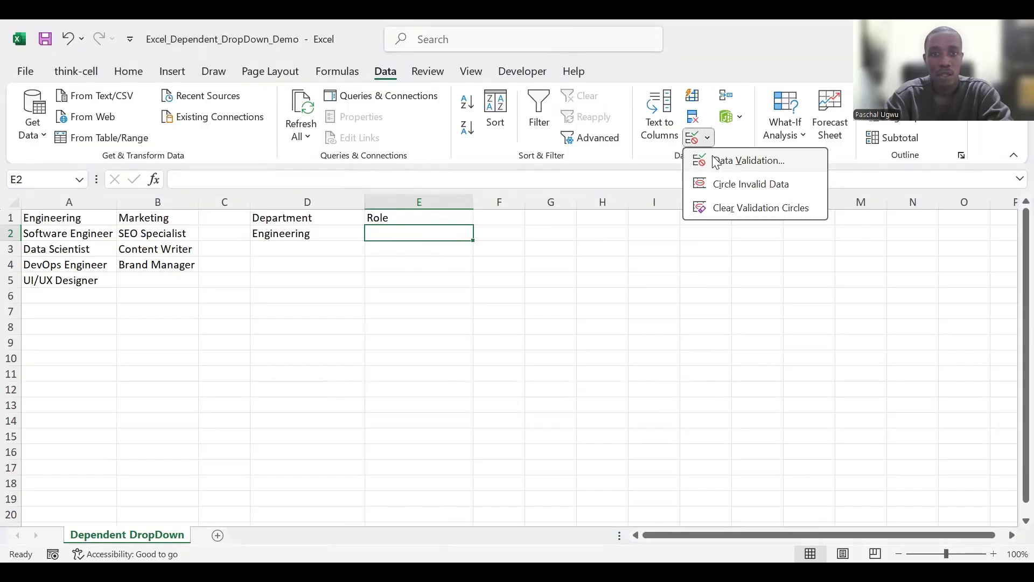
left_click(717, 162)
left_click(472, 241)
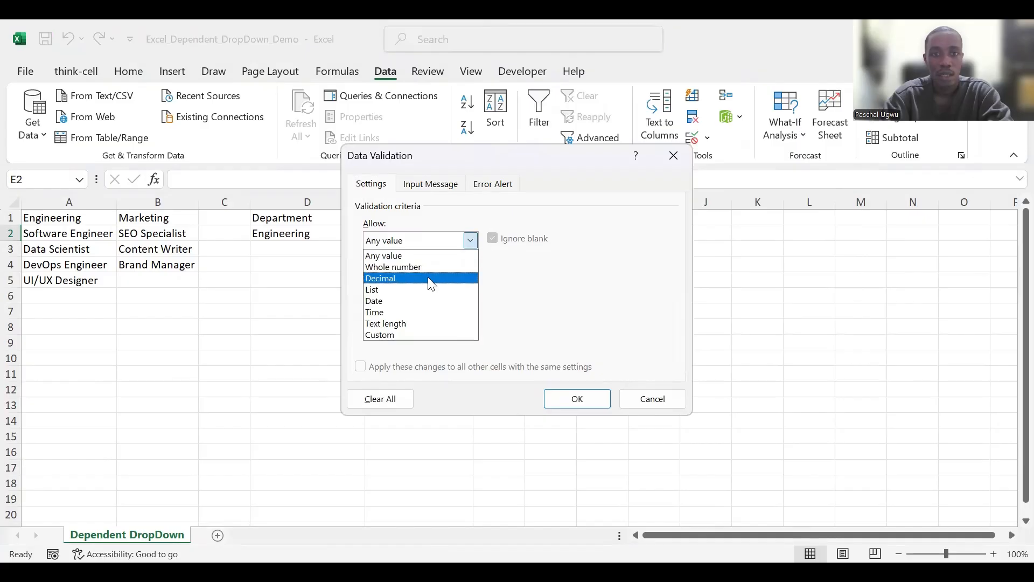
left_click(424, 290)
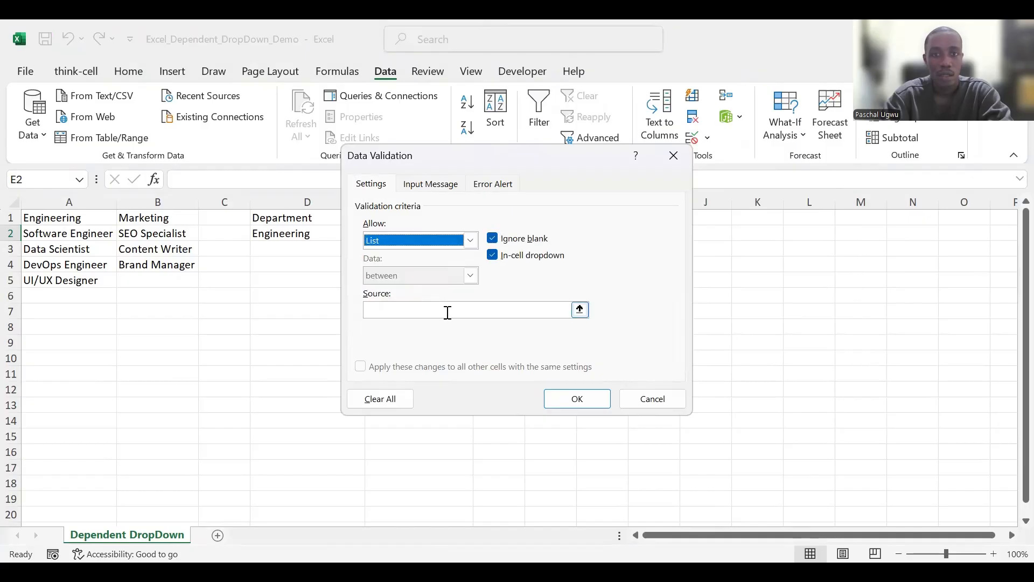
- Set the Role list's source to =INDIRECT($D$2), referencing the Department cell, and apply the validation rule
left_click(474, 317)
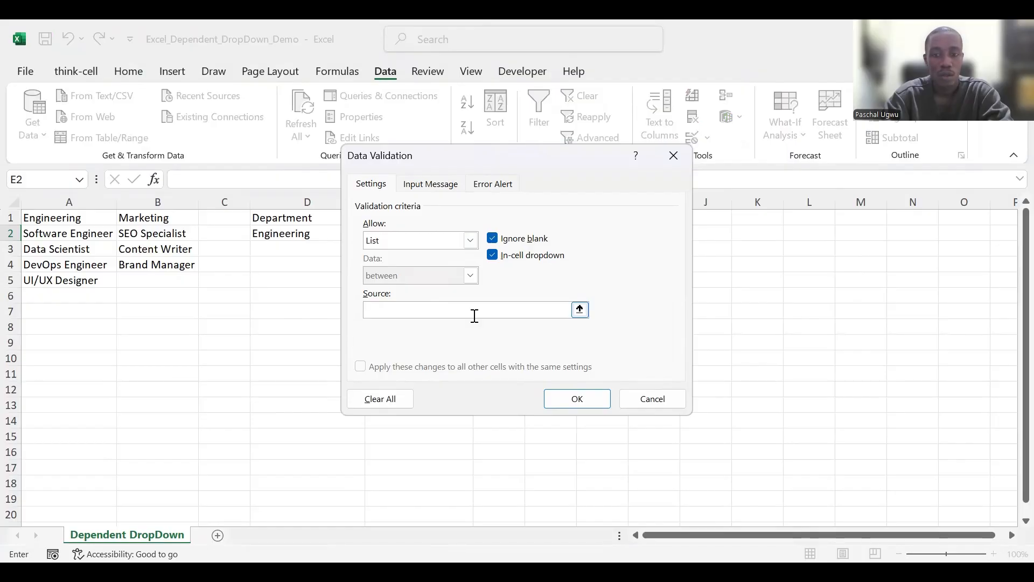
type("=")
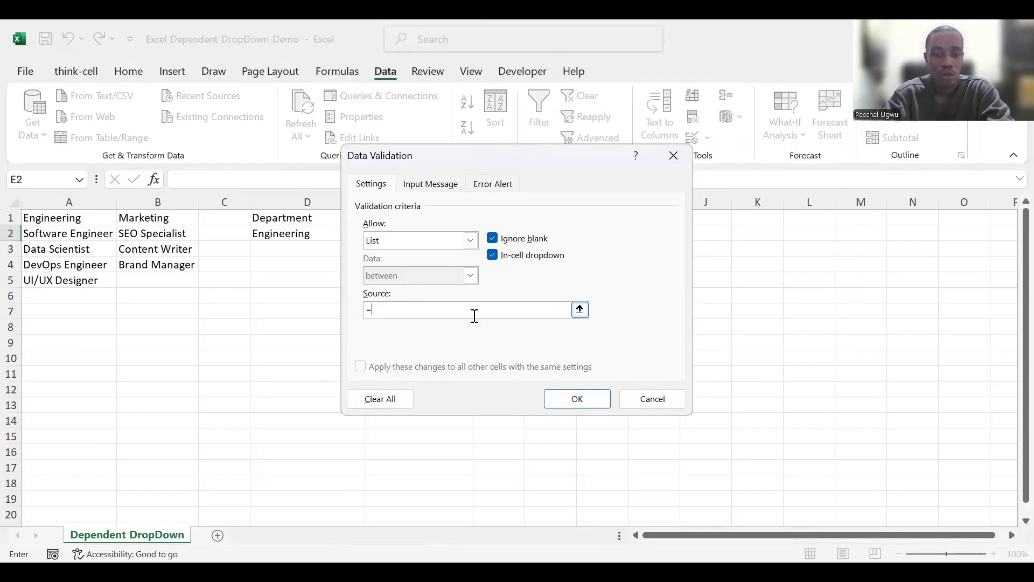
type("INDIRE")
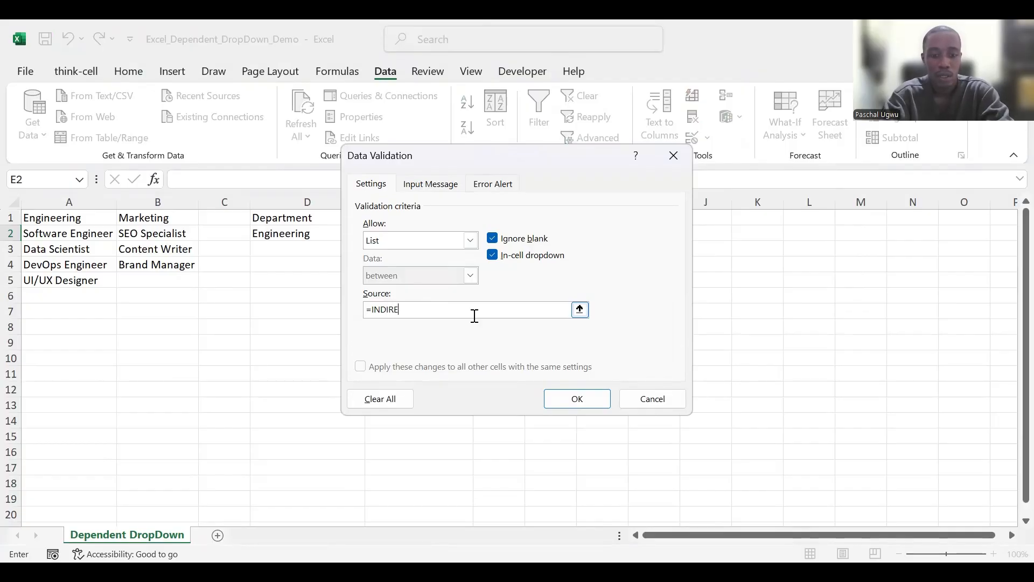
type("CT")
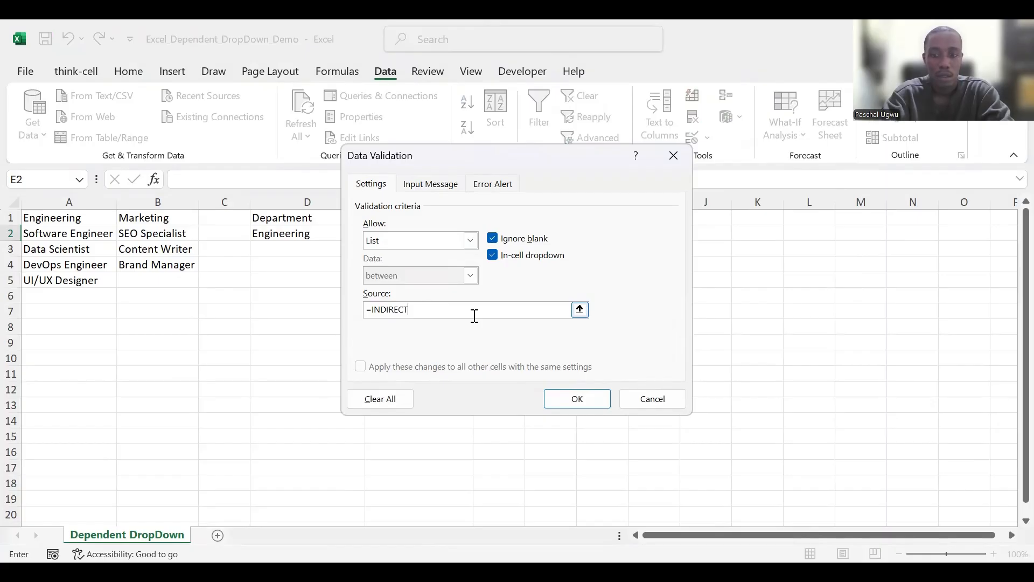
type("(")
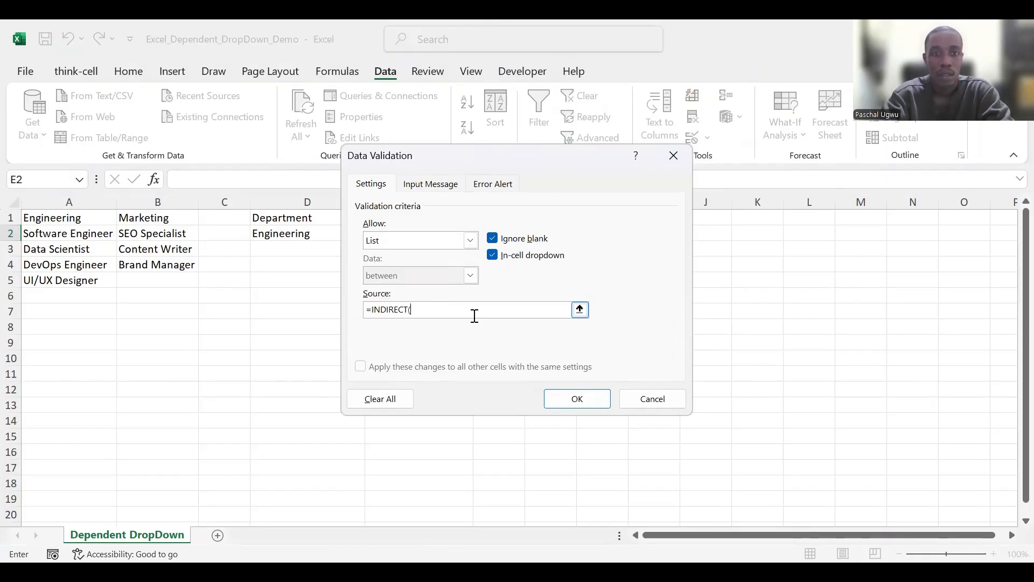
left_click(579, 309)
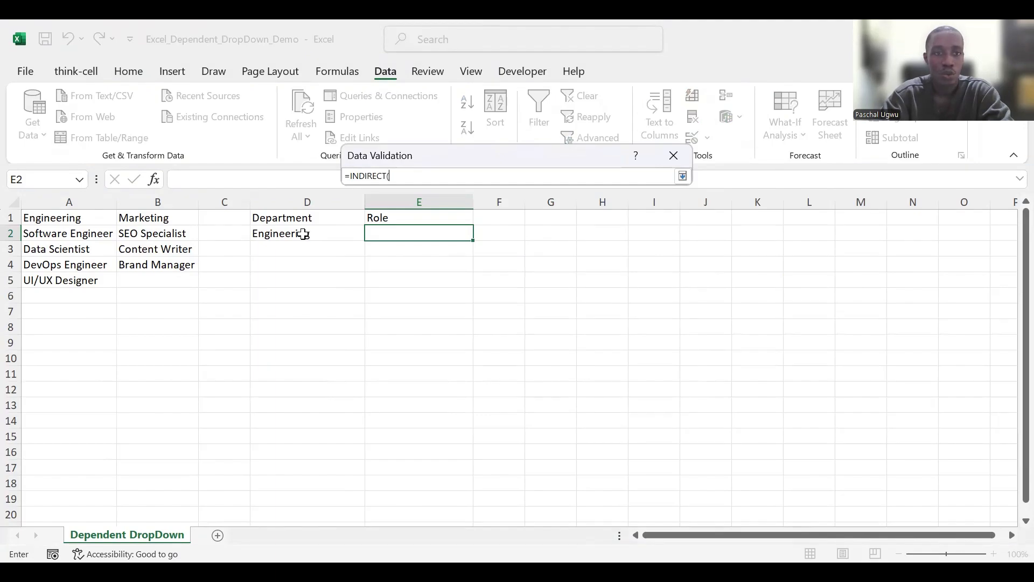
left_click(304, 234)
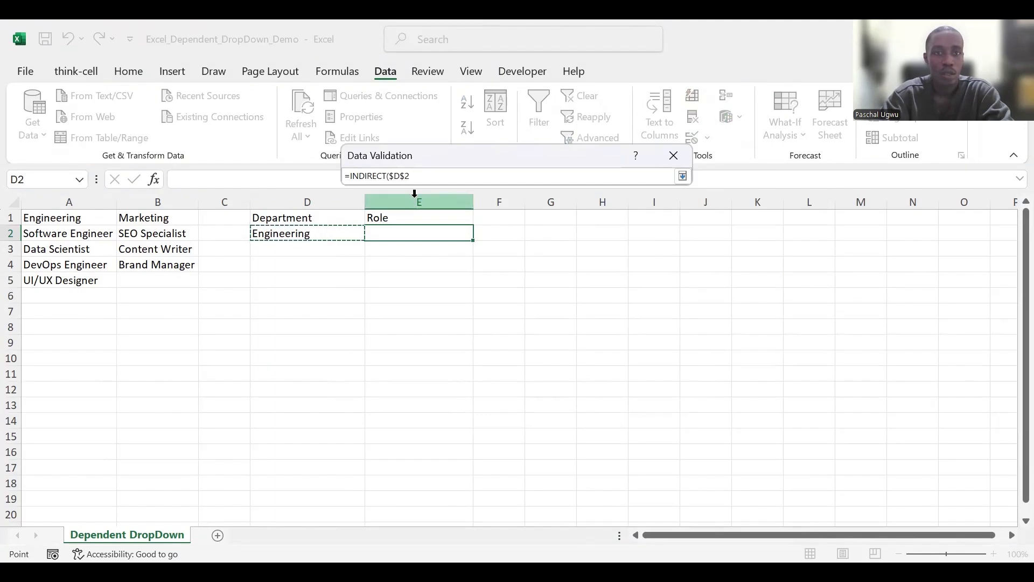
type(")")
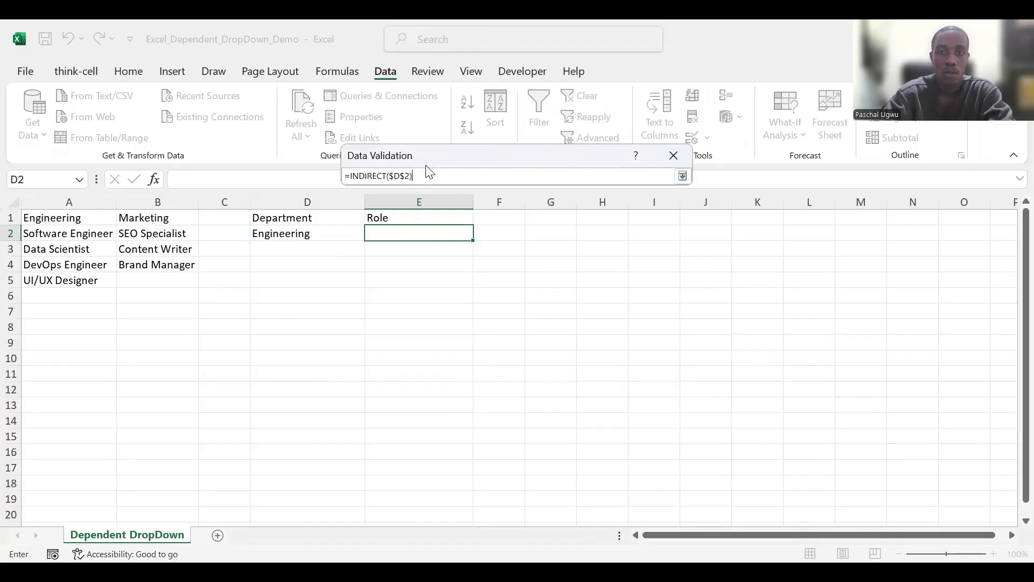
key("Return")
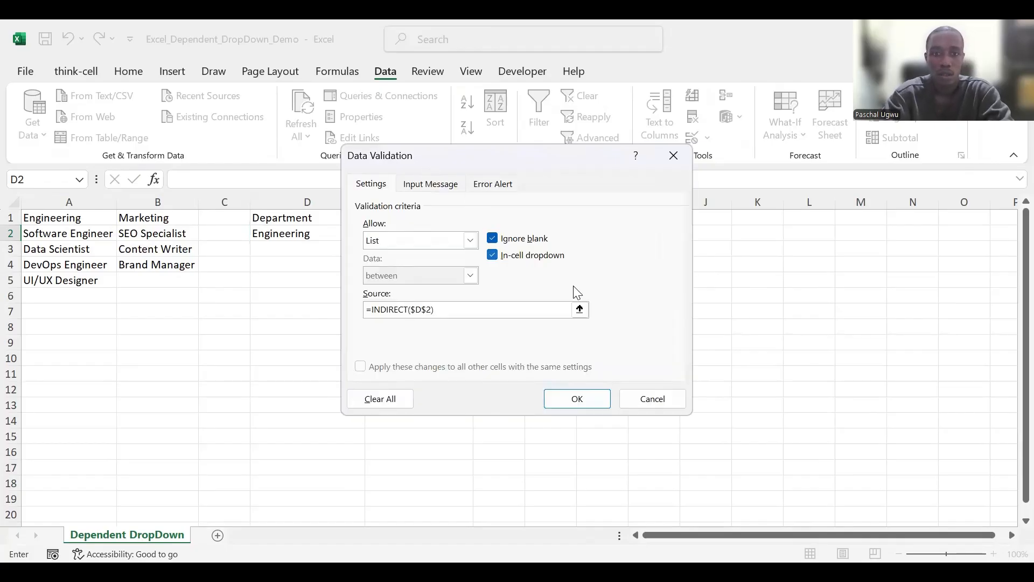
left_click(584, 400)
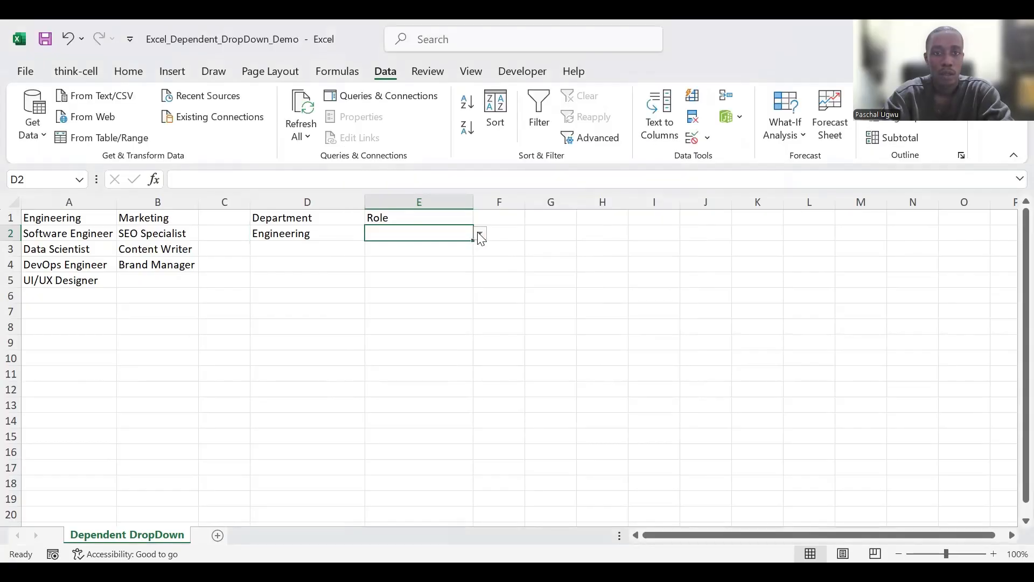
- Test the Role drop-down in cell E2 by choosing Data Scientist and switching the choice to DevOps Engineer
left_click(480, 235)
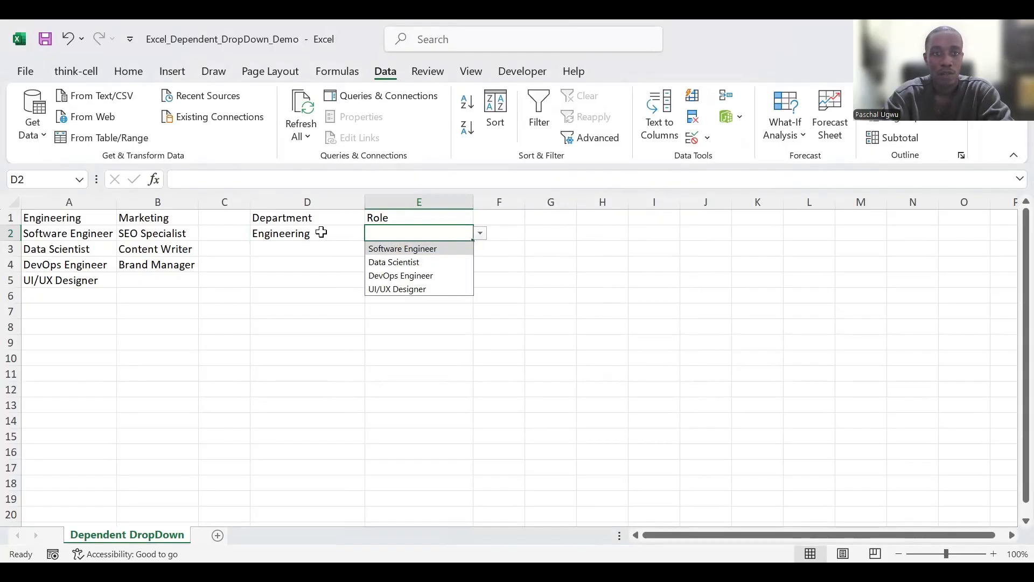
left_click(415, 264)
left_click(483, 232)
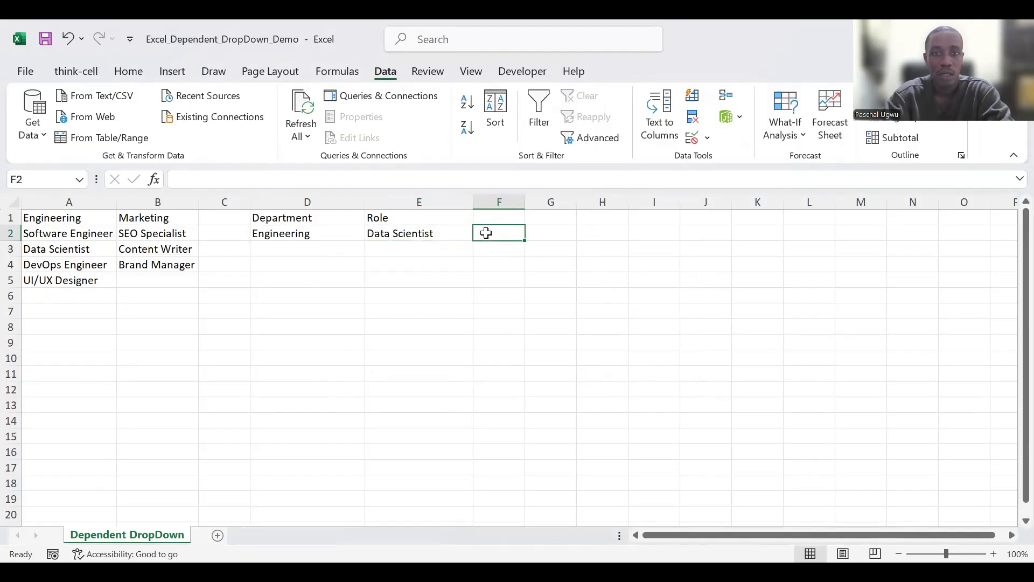
left_click(459, 234)
left_click(479, 238)
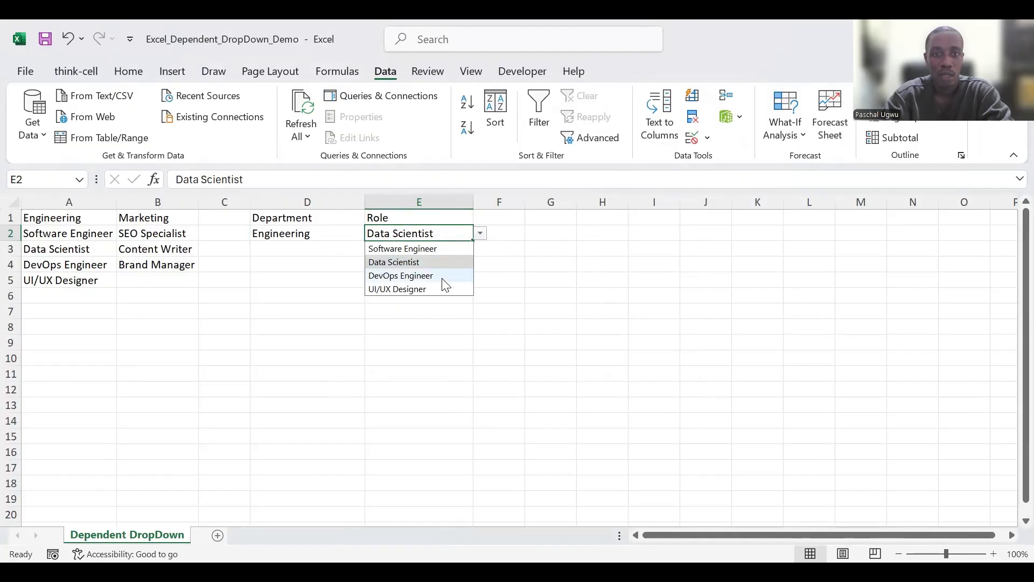
left_click(442, 276)
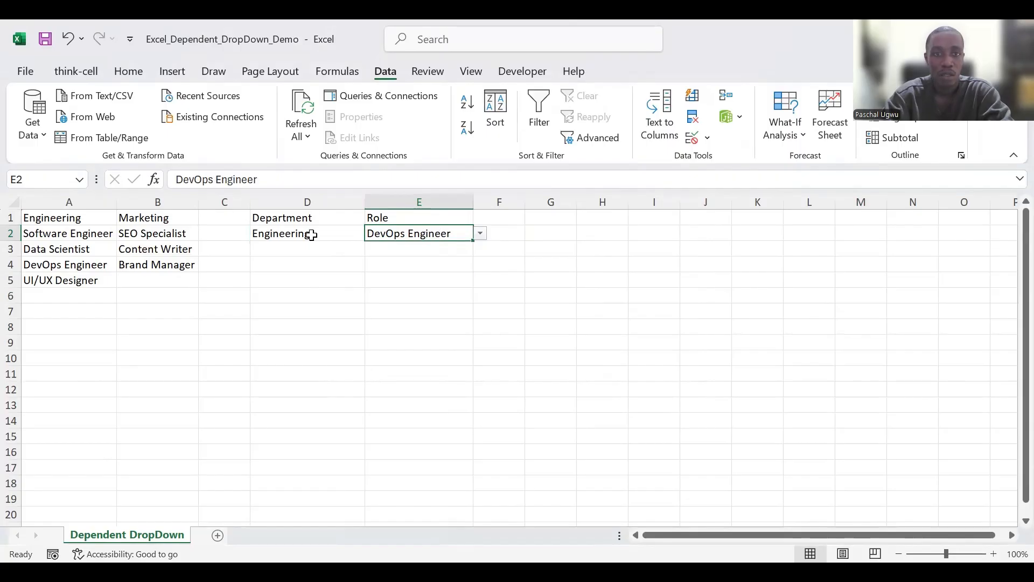
- Change the Department in cell D2 to Marketing using its drop-down list
left_click(309, 234)
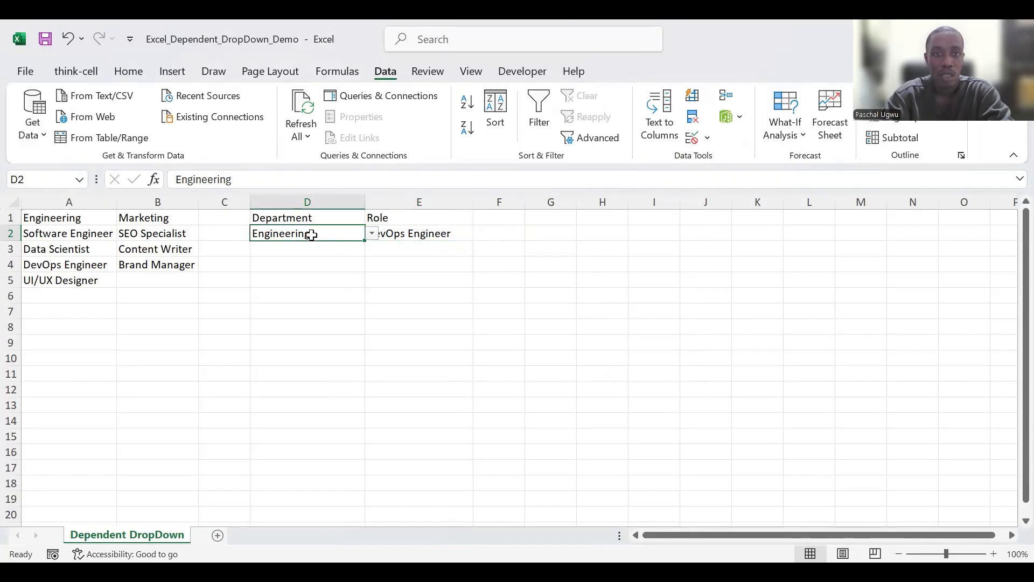
left_click(372, 233)
left_click(330, 263)
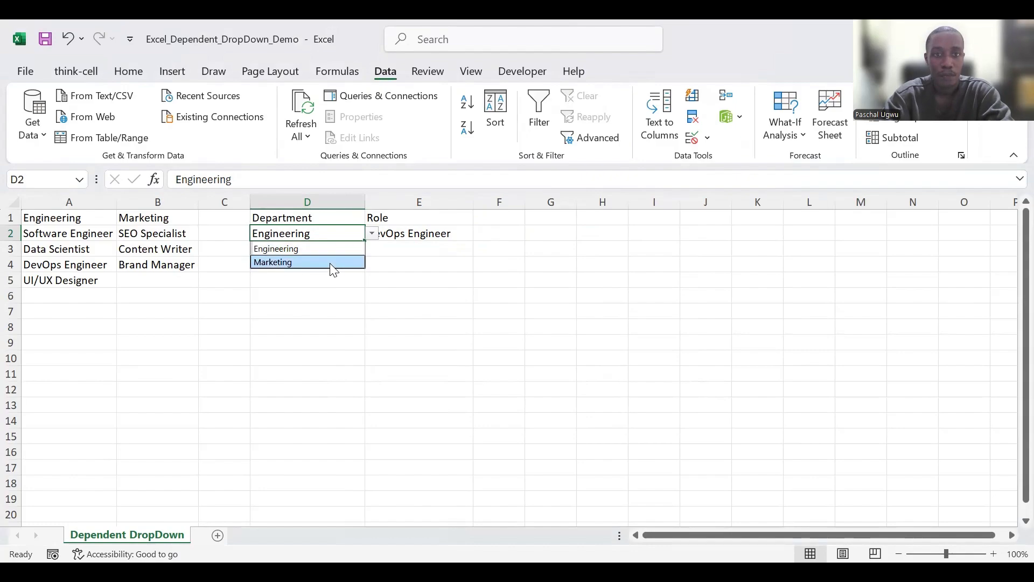
- Test the Role drop-down in E2 for the Marketing department by choosing SEO Specialist and switching the choice to Brand Manager
left_click(426, 235)
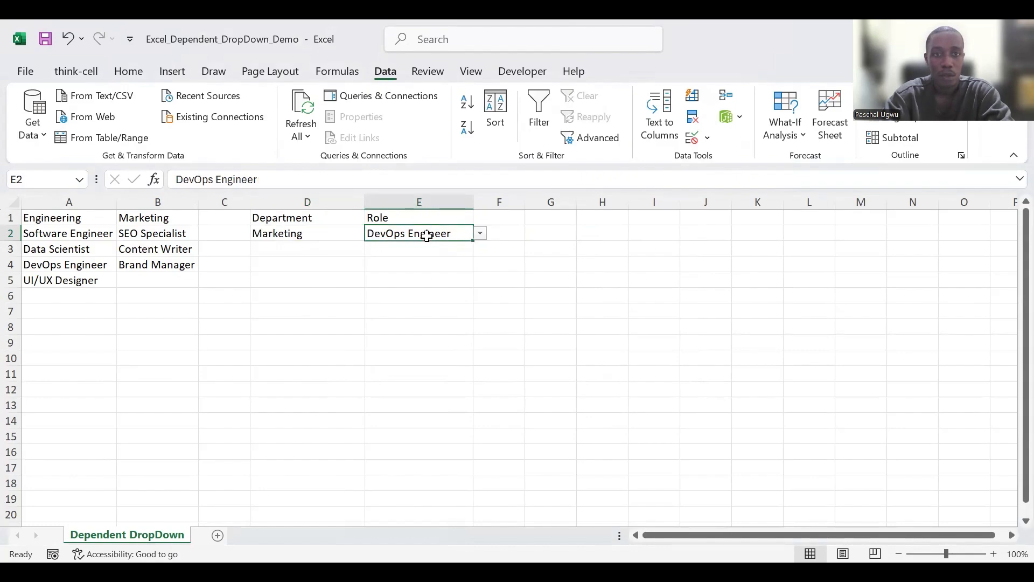
left_click(480, 233)
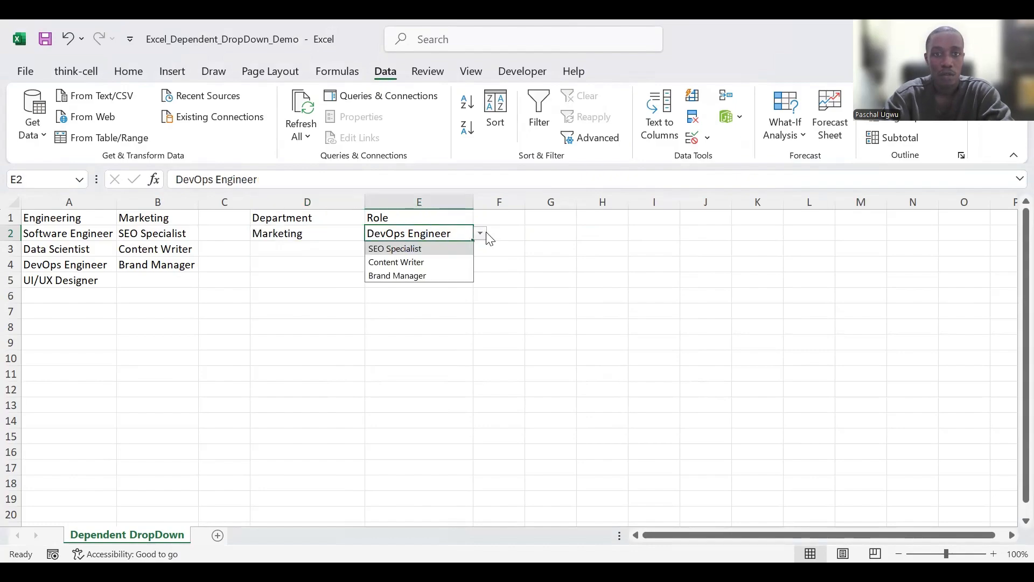
left_click(405, 250)
left_click(482, 235)
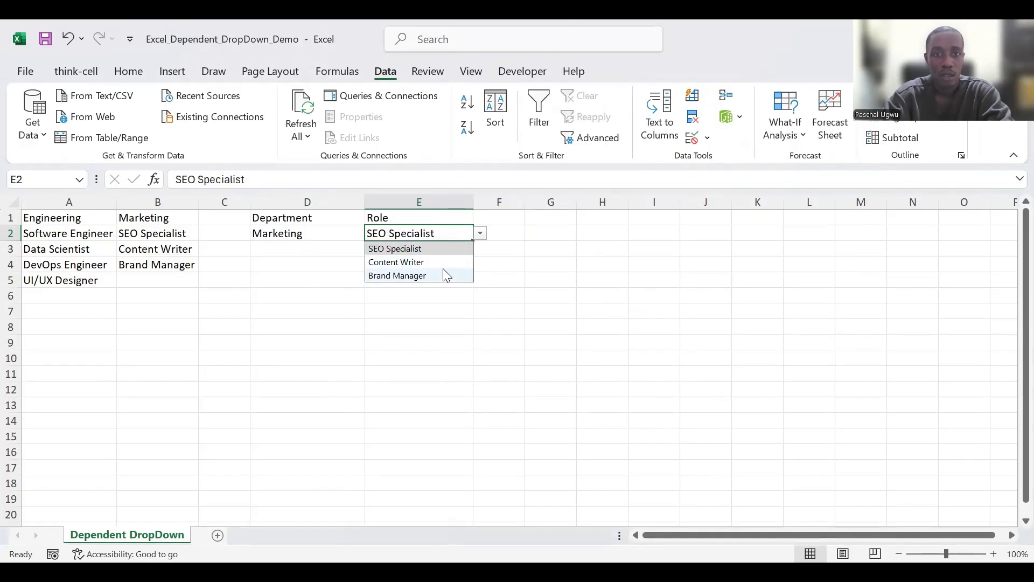
left_click(446, 275)
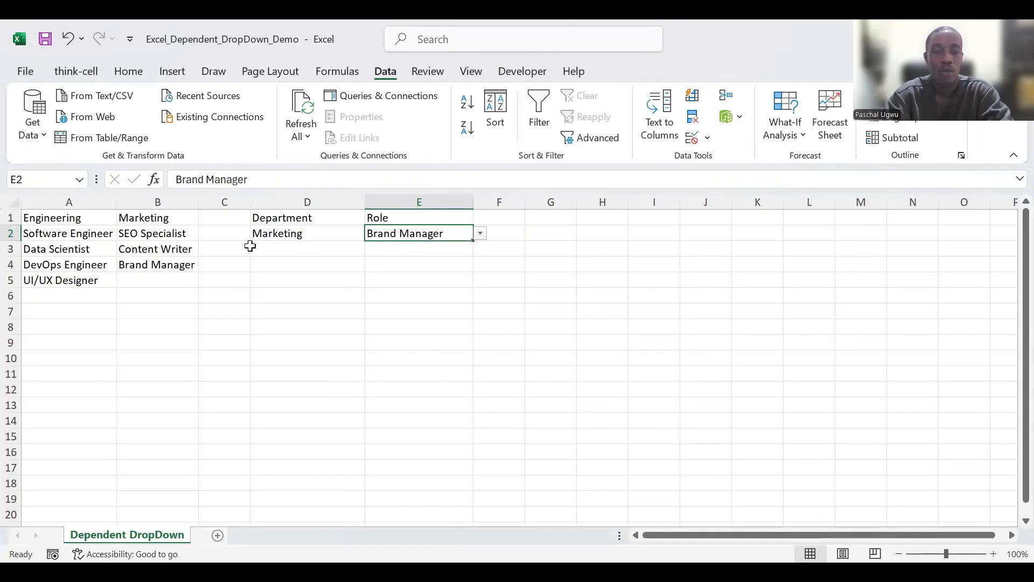
left_click(250, 246)
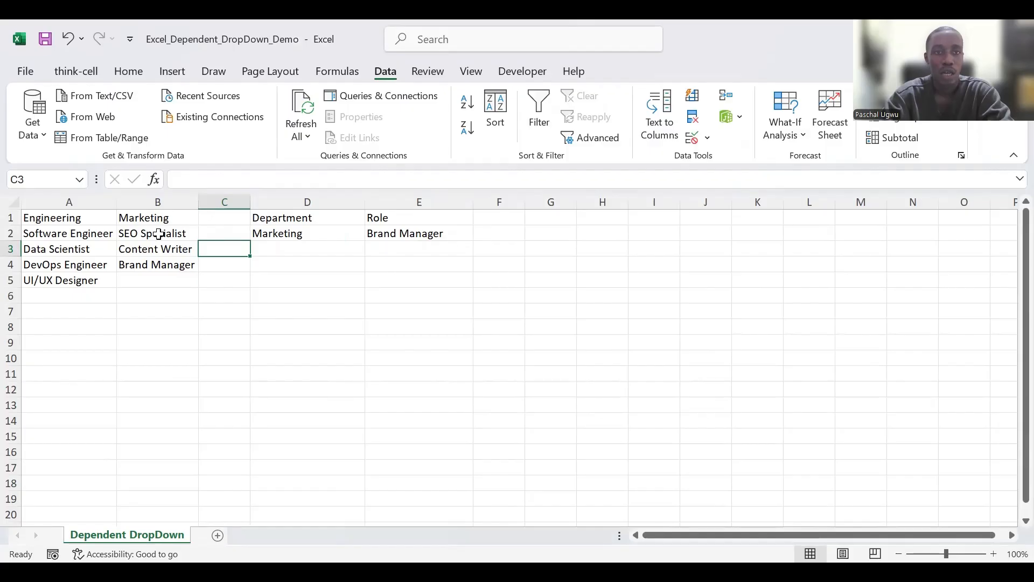